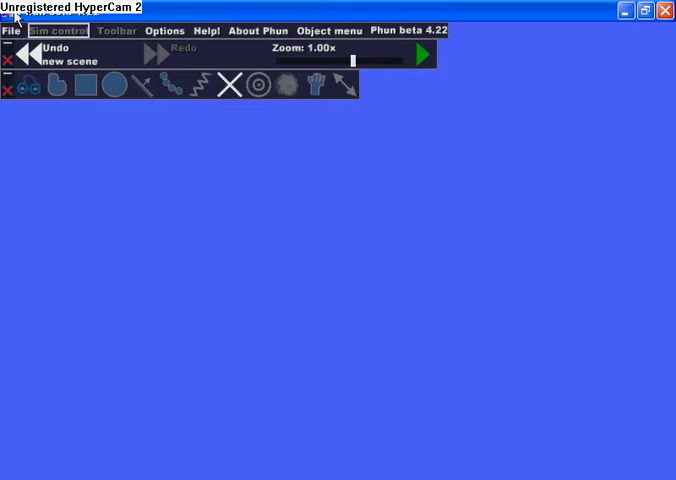
Load the saved scene with the white brick tower and the red cart.
click(11, 31)
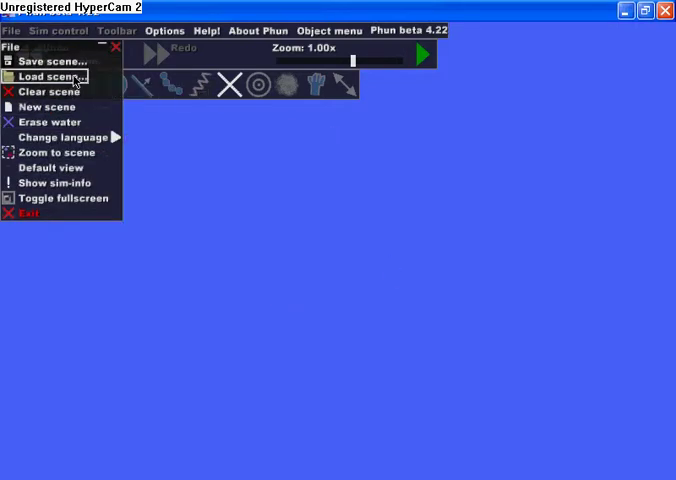
click(52, 77)
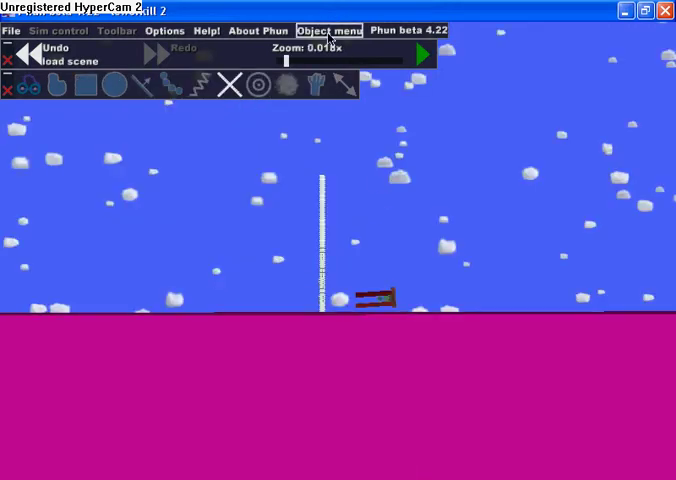
Zoom in to about 0.07x so the tower and red cart fill the view.
drag(286, 60, 298, 60)
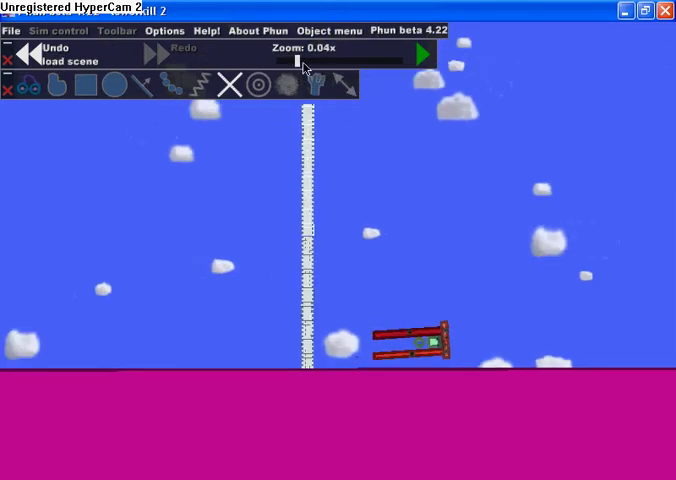
middle_click(303, 60)
scroll(307, 90, down, 3)
scroll(307, 90, down, 3)
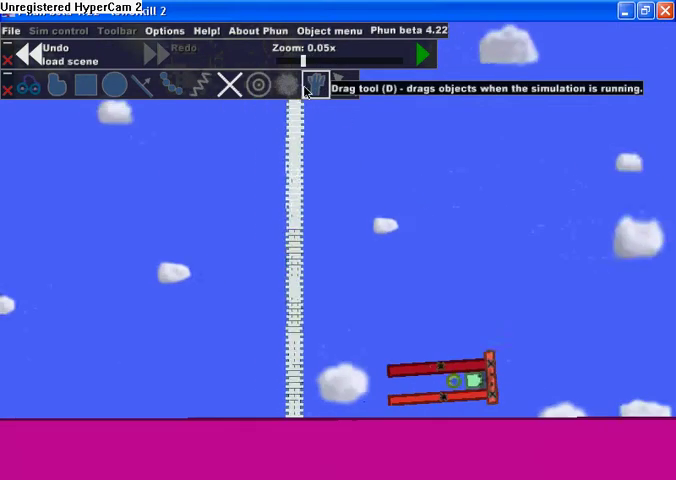
scroll(307, 90, up, 1)
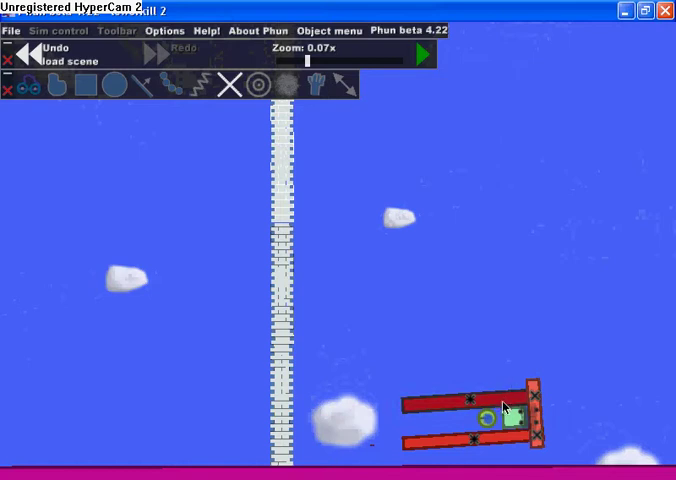
click(428, 57)
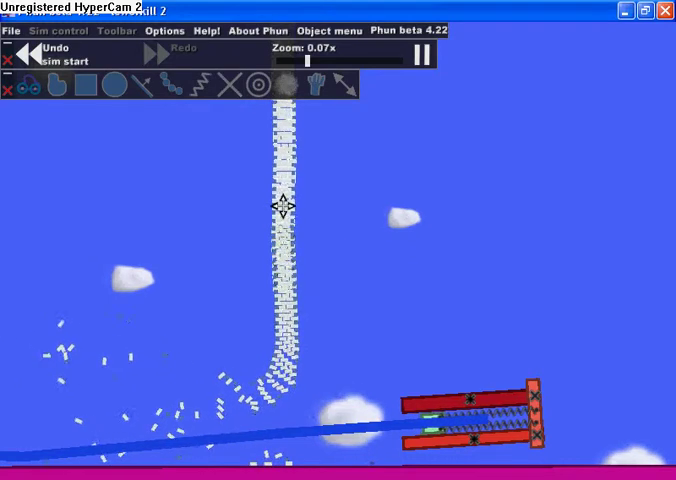
drag(283, 207, 282, 262)
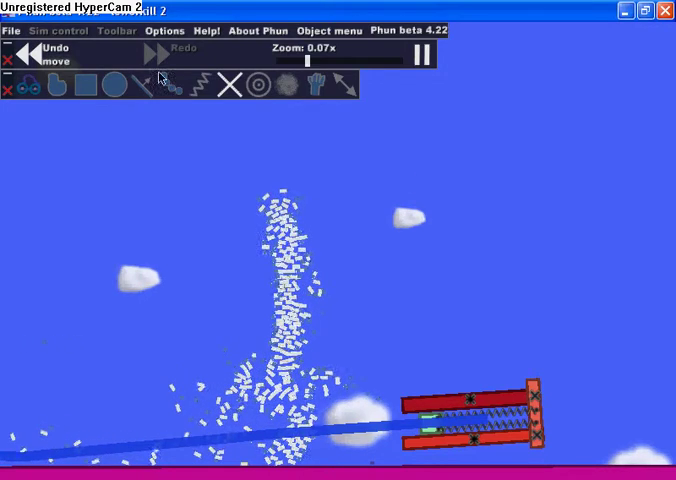
click(55, 50)
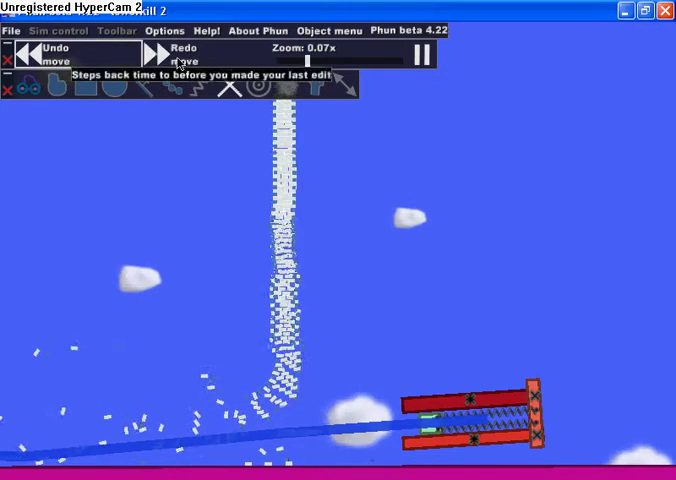
Rewind the simulation, box-select the whole red cart and tilt it slightly.
click(60, 60)
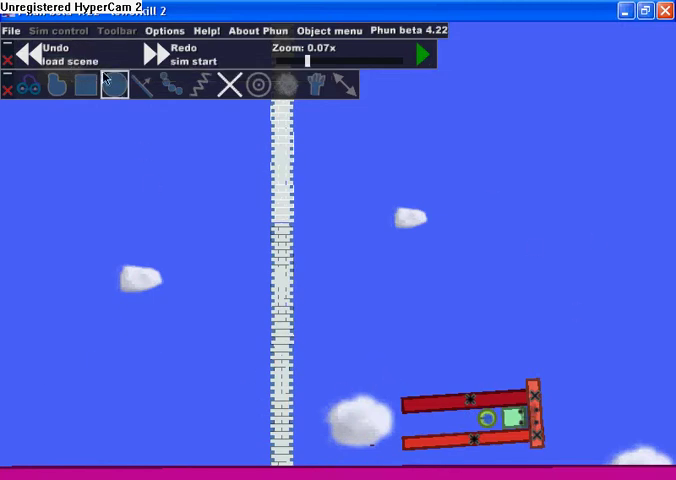
drag(372, 393, 596, 455)
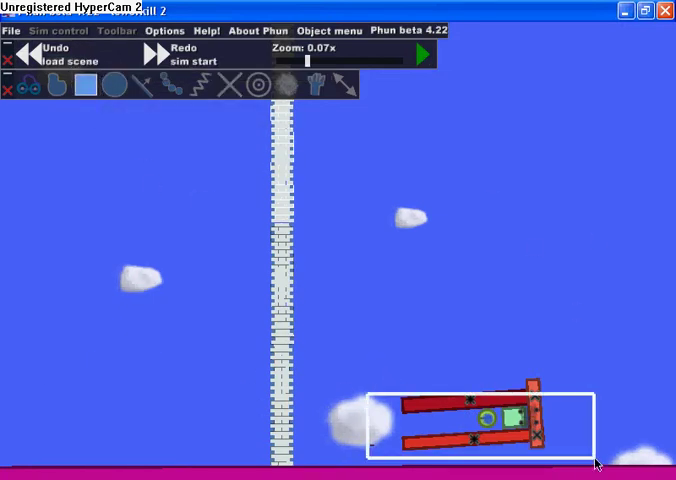
drag(338, 335, 660, 472)
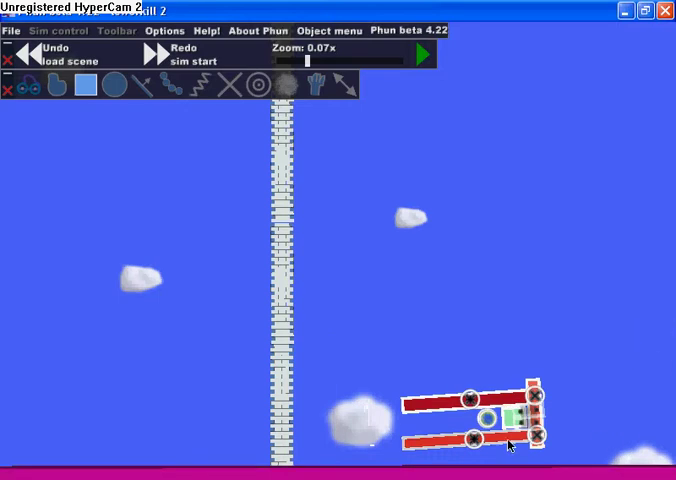
drag(507, 456, 478, 316)
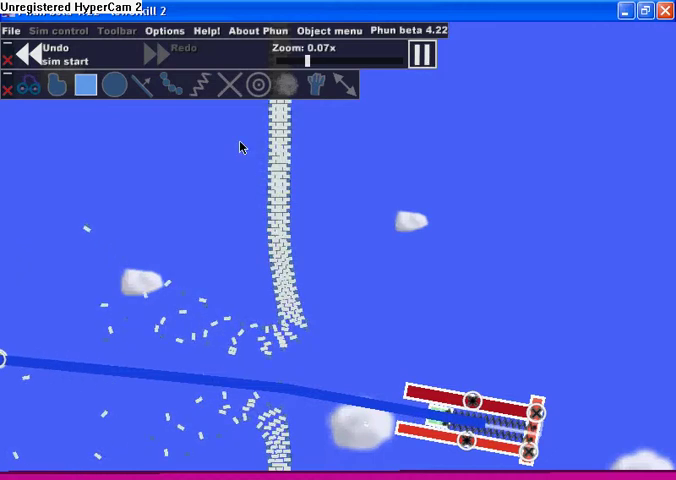
Draw a teal ball and place it on the cart's blue arm.
click(114, 85)
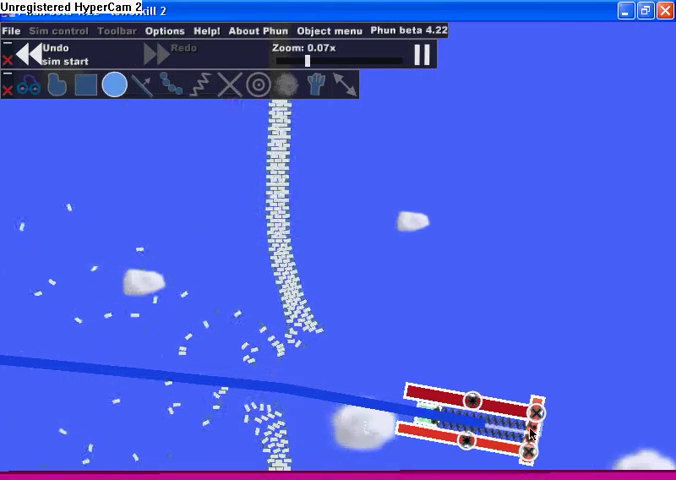
drag(391, 406, 403, 410)
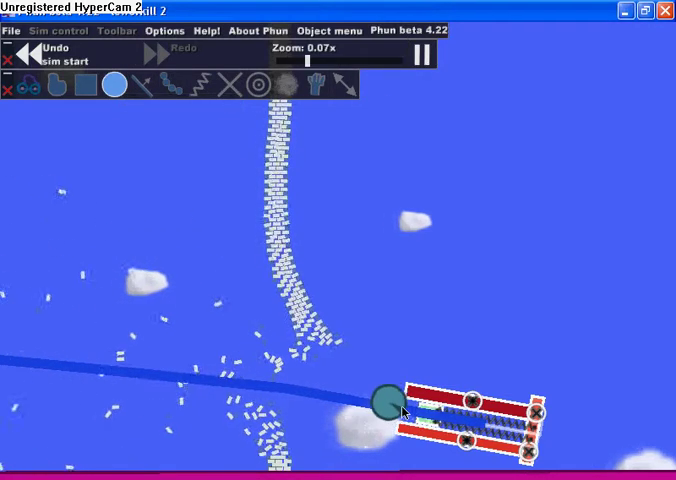
click(476, 437)
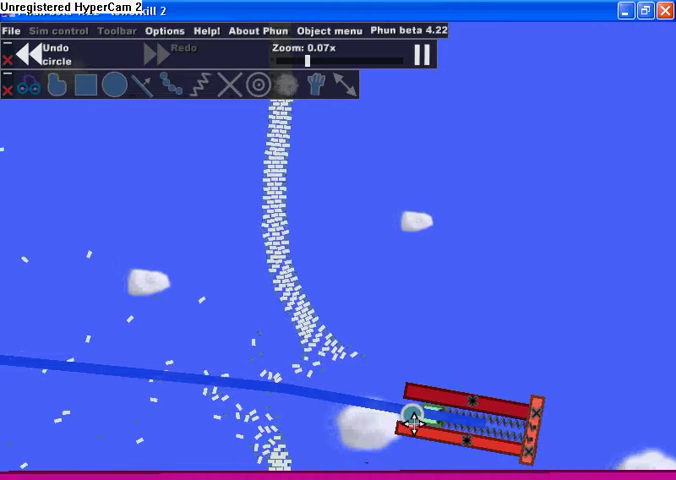
drag(476, 437, 383, 405)
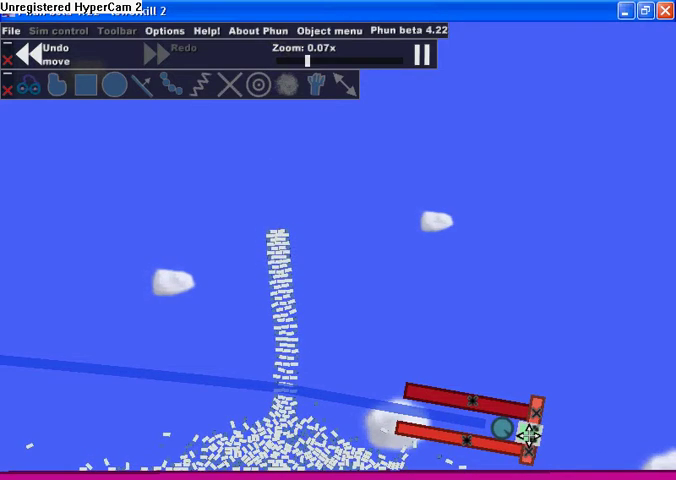
Pull the green block out on its spring and fling it across the tower.
mouse_move(530, 432)
mouse_down()
mouse_move(643, 437)
mouse_move(533, 323)
mouse_move(455, 368)
mouse_up()
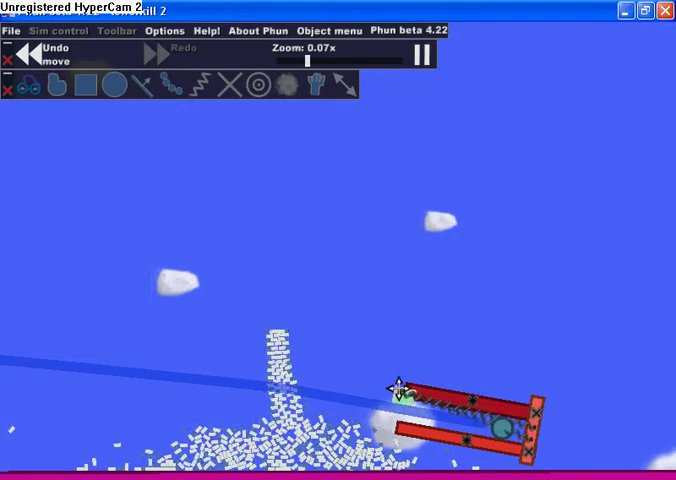
drag(455, 368, 400, 405)
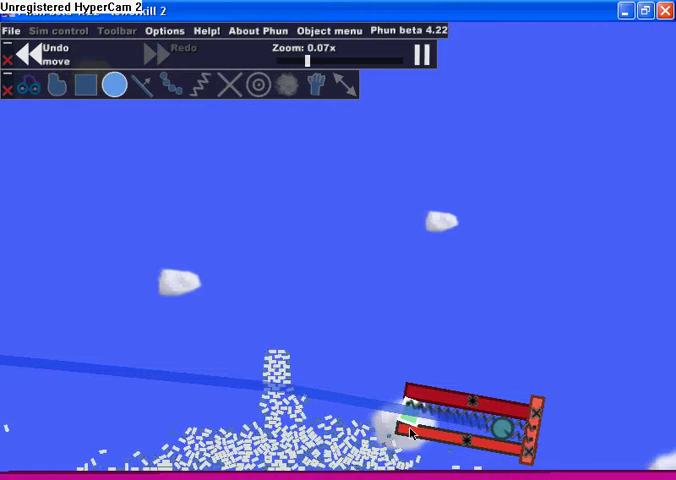
drag(303, 373, 100, 285)
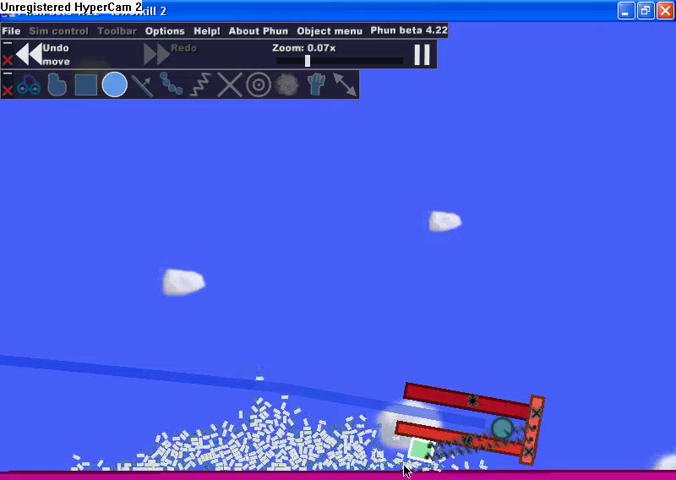
Open and dismiss the saved-scenes list, then start a new empty scene.
click(11, 30)
click(52, 76)
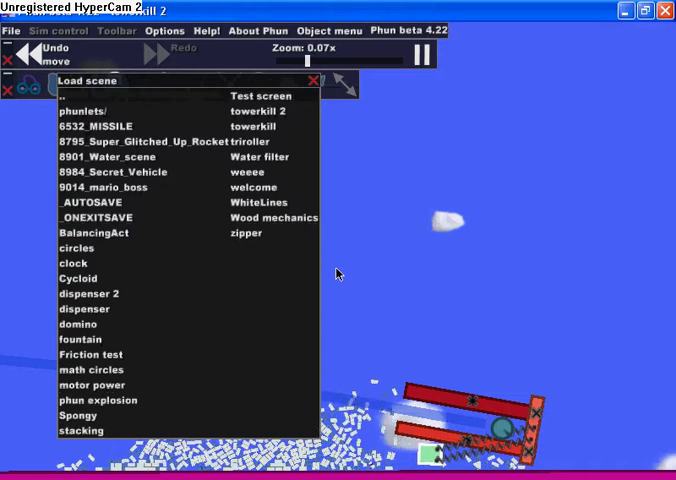
click(314, 81)
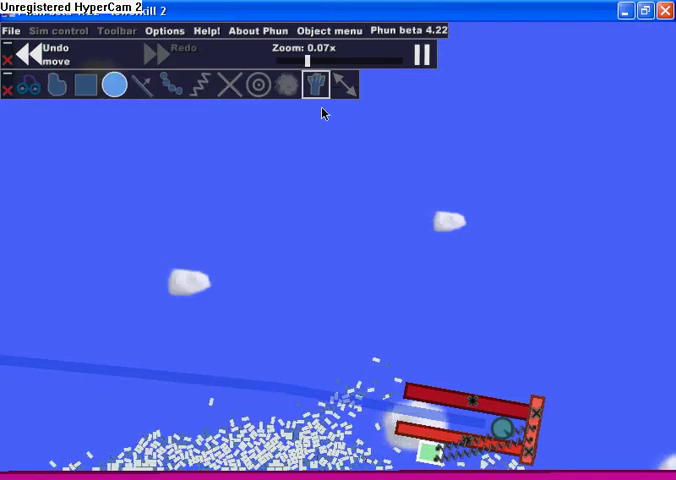
click(11, 31)
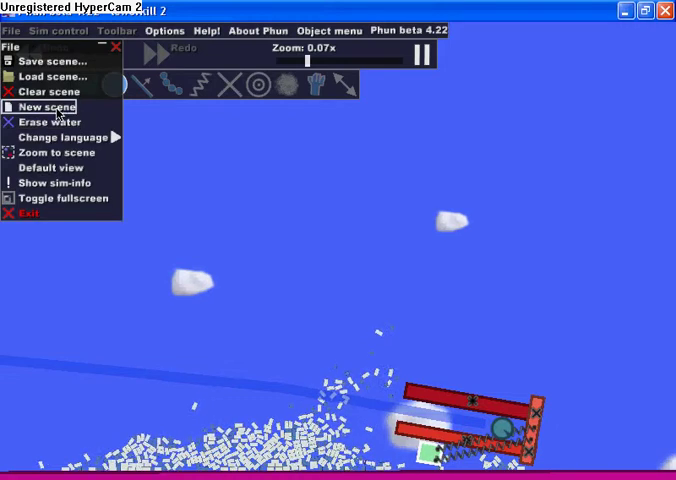
click(47, 107)
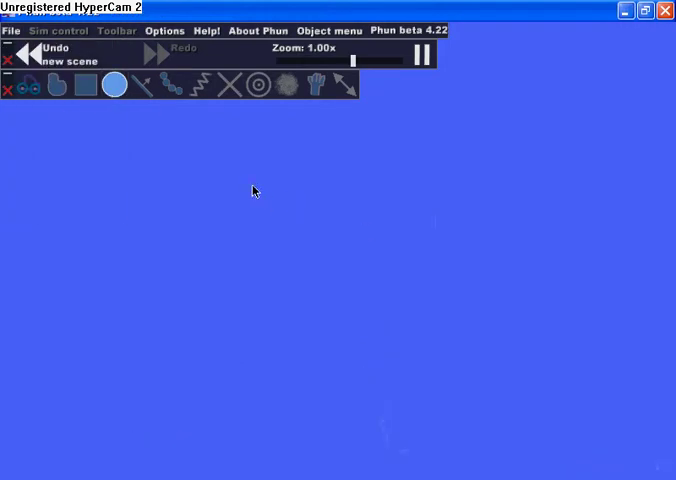
Draw a green ball near the centre and attach a spring from above to it.
mouse_move(253, 192)
mouse_down()
mouse_move(436, 190)
mouse_move(289, 200)
mouse_move(340, 201)
mouse_up()
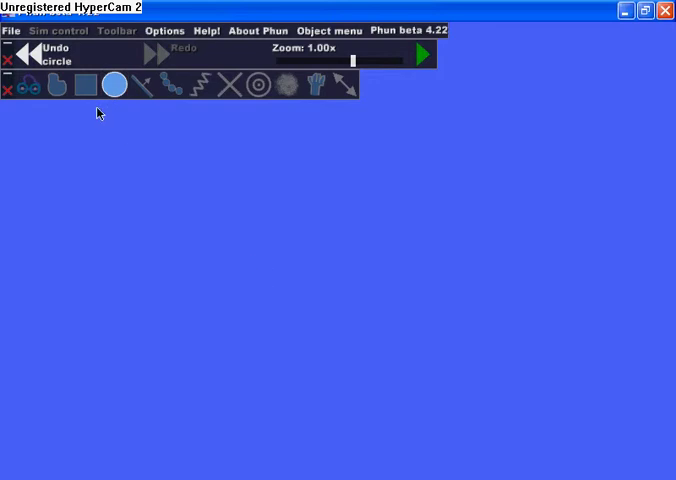
mouse_move(279, 280)
mouse_down()
mouse_move(345, 297)
mouse_move(331, 297)
mouse_up()
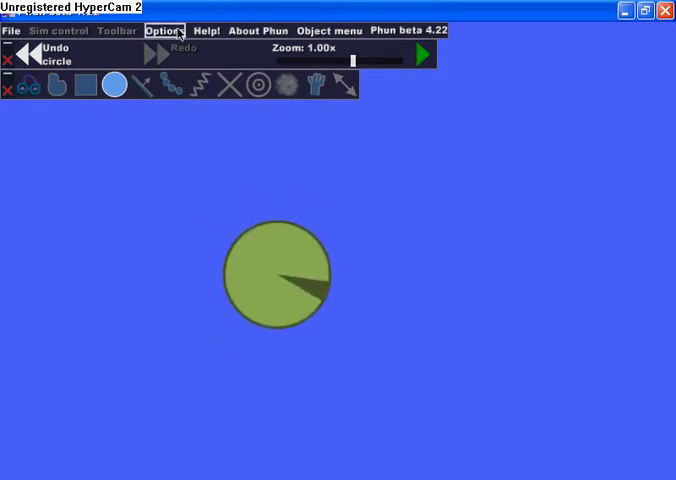
click(203, 88)
drag(277, 121, 279, 283)
Start the simulation and weaken the spring, zooming out to follow the falling ball.
right_click(279, 224)
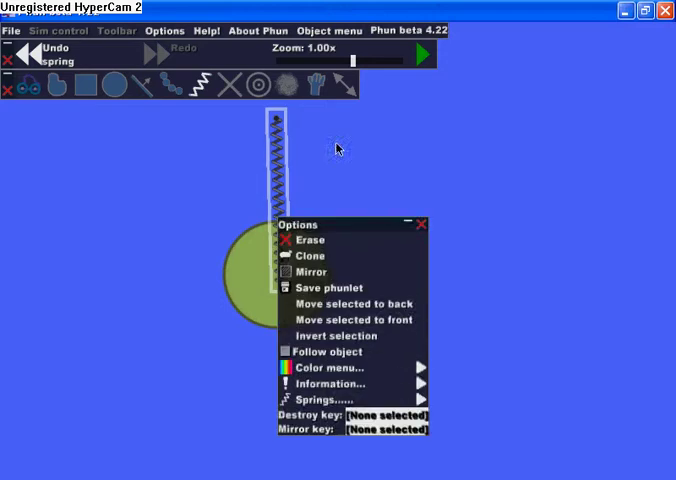
click(423, 53)
click(420, 391)
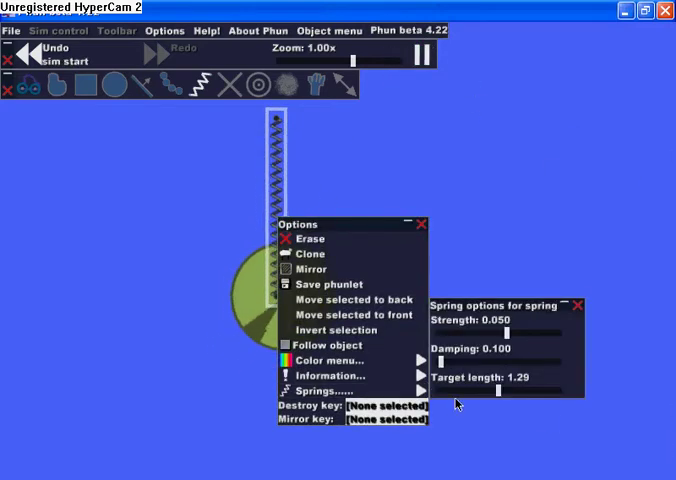
drag(507, 332, 440, 332)
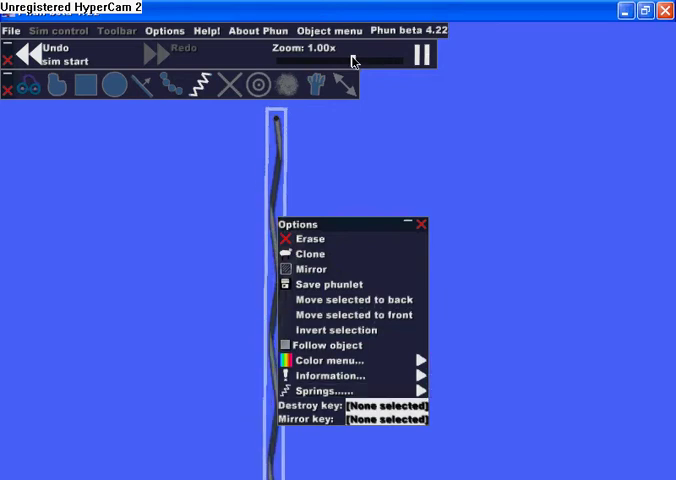
mouse_move(352, 60)
mouse_down()
mouse_move(280, 60)
mouse_move(370, 60)
mouse_up()
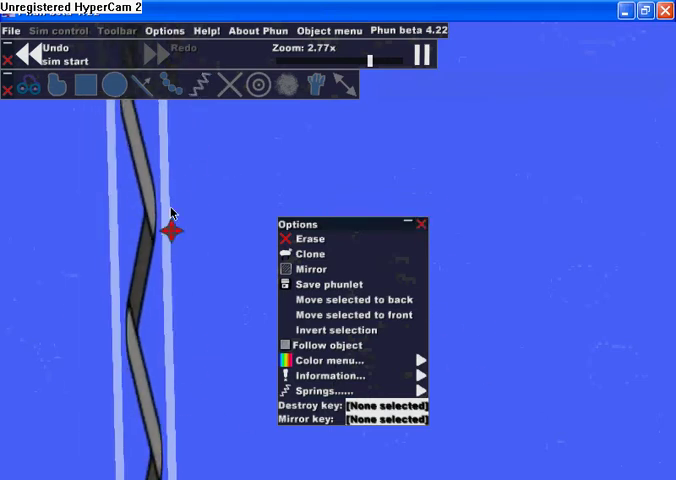
drag(181, 207, 204, 400)
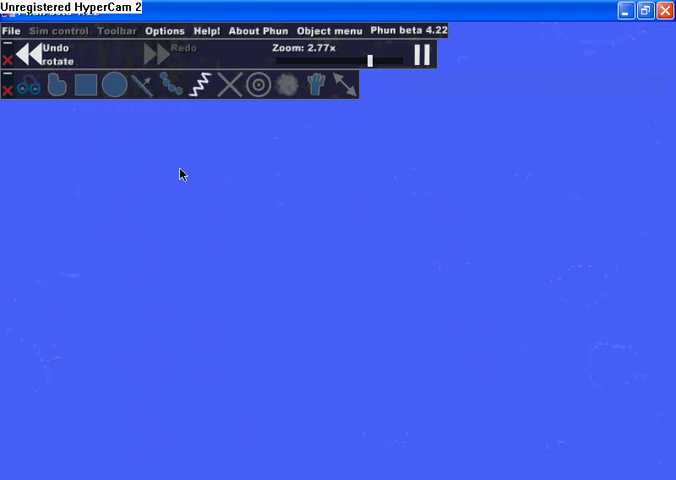
Undo the rotation, raise spring strength to 1.000, check its information, and close options.
click(45, 54)
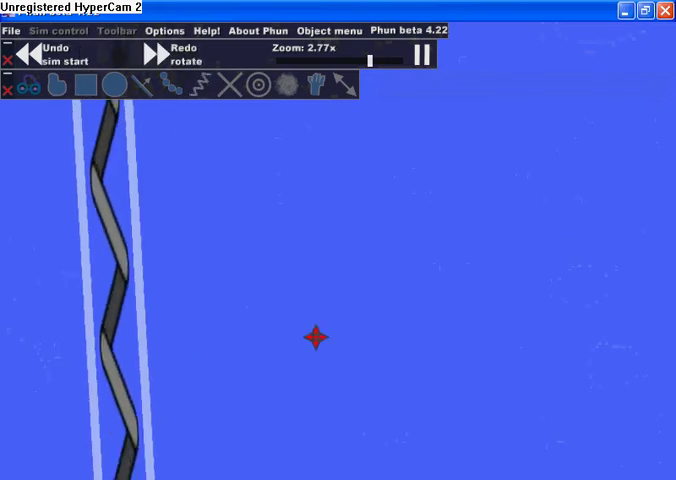
mouse_move(340, 414)
mouse_down()
mouse_move(408, 298)
mouse_move(388, 336)
mouse_up()
right_click(258, 318)
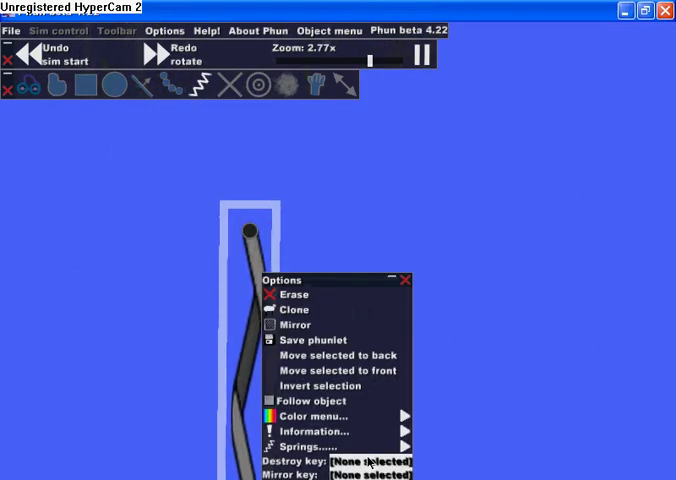
click(310, 446)
click(420, 389)
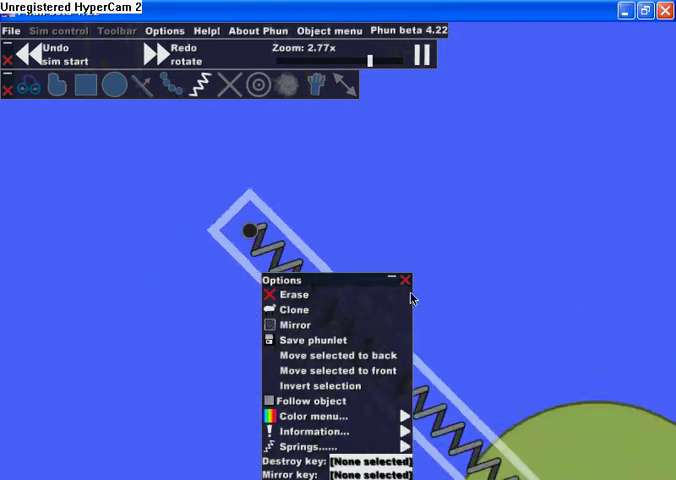
click(396, 432)
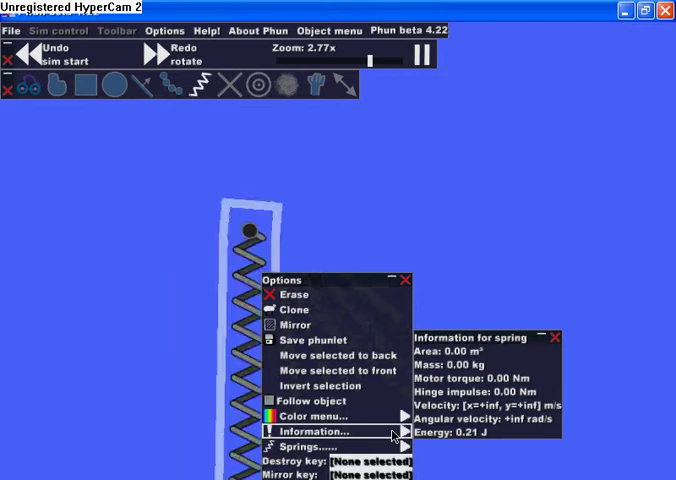
click(300, 446)
click(404, 288)
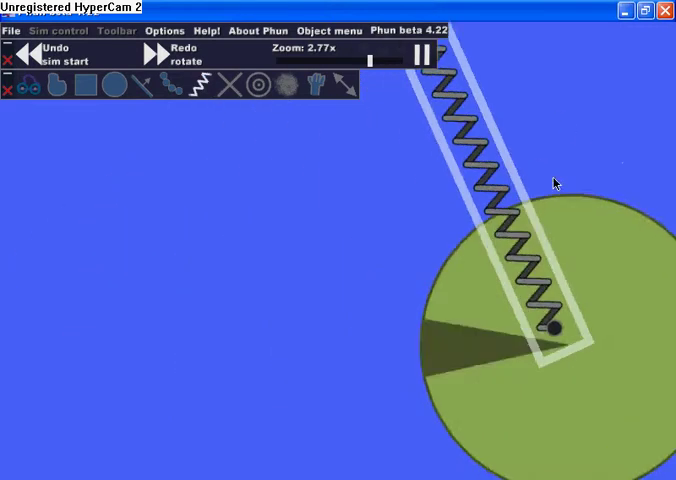
click(230, 86)
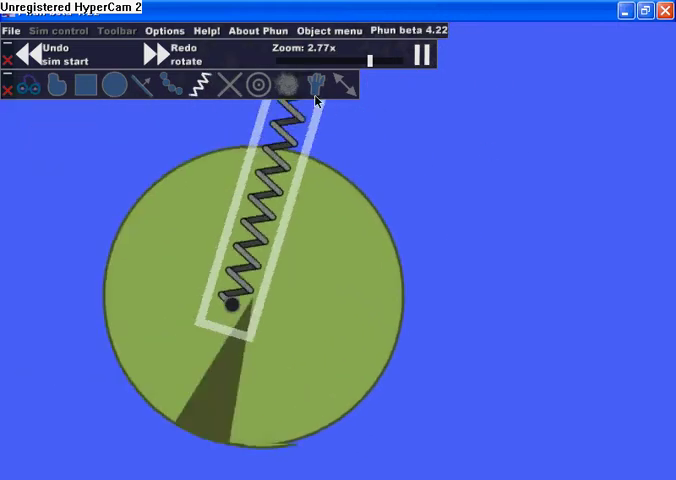
Grab the green ball with the Drag tool and swing it around on its spring.
click(316, 86)
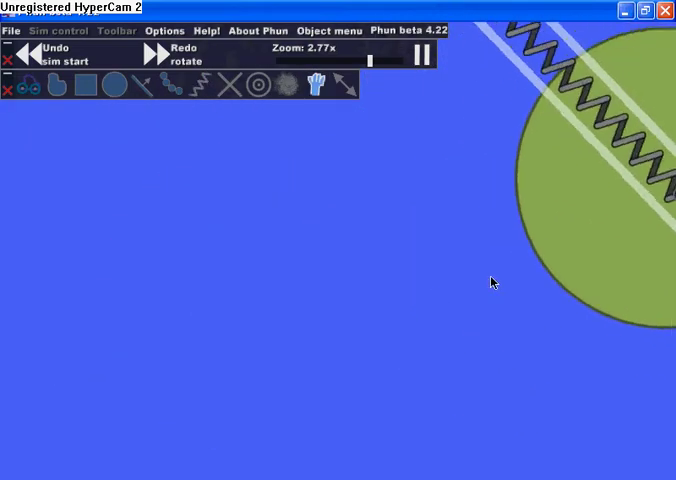
mouse_move(466, 280)
mouse_down()
mouse_move(385, 357)
mouse_move(200, 478)
mouse_up()
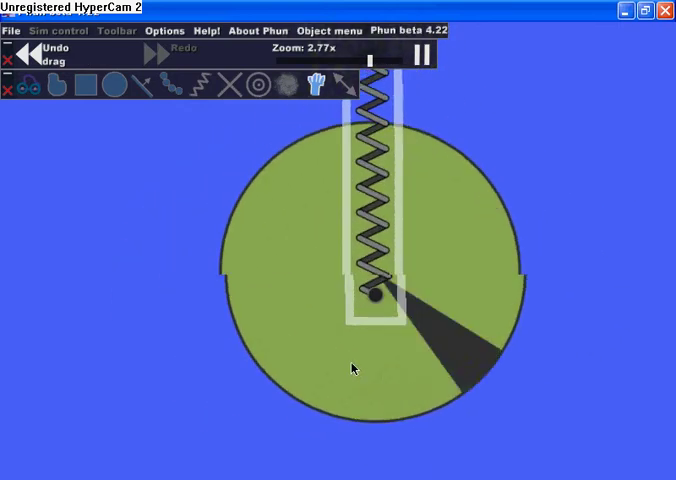
drag(352, 367, 55, 325)
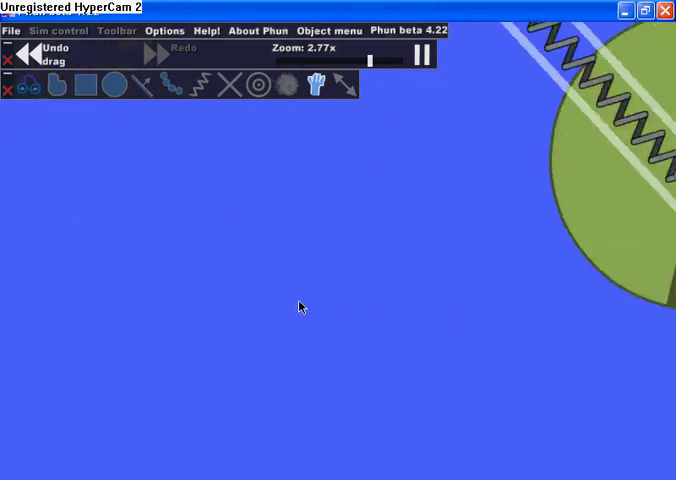
Set the green ball's Controller to 'keys up right down left' and close the menus.
right_click(216, 262)
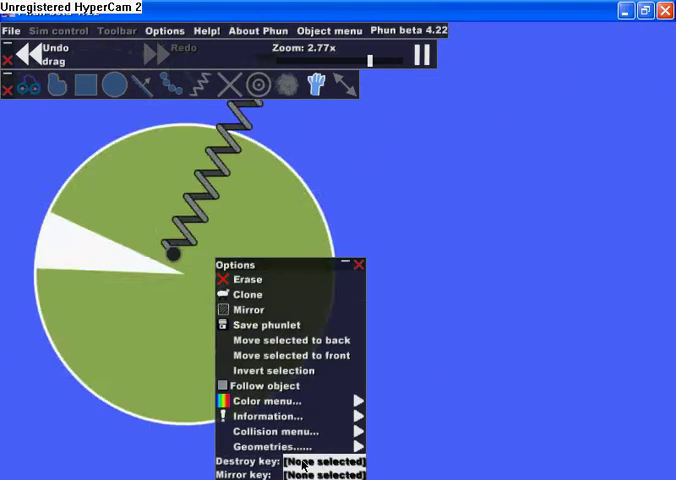
click(355, 446)
click(485, 373)
key(Up)
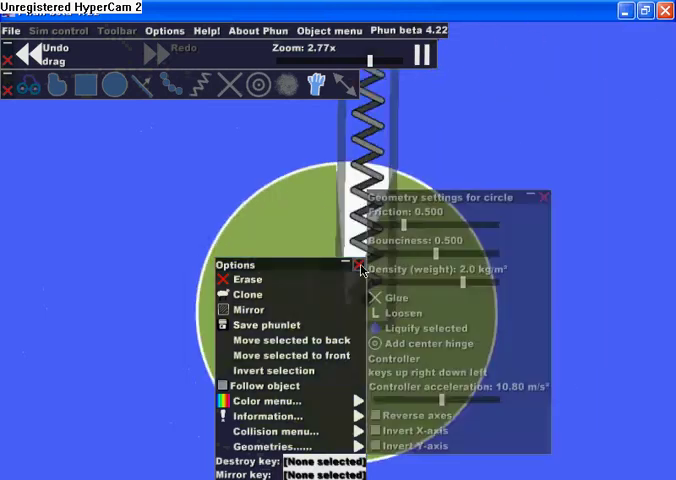
click(368, 265)
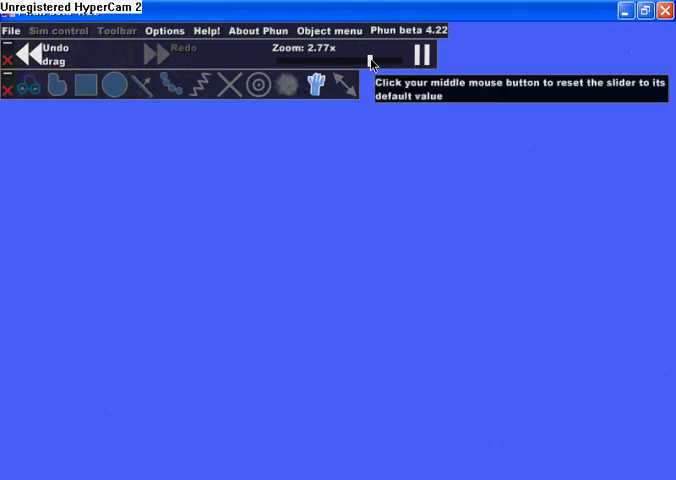
Zoom far out, undo back to the empty new scene, and open the phunlet import list.
drag(370, 60, 338, 62)
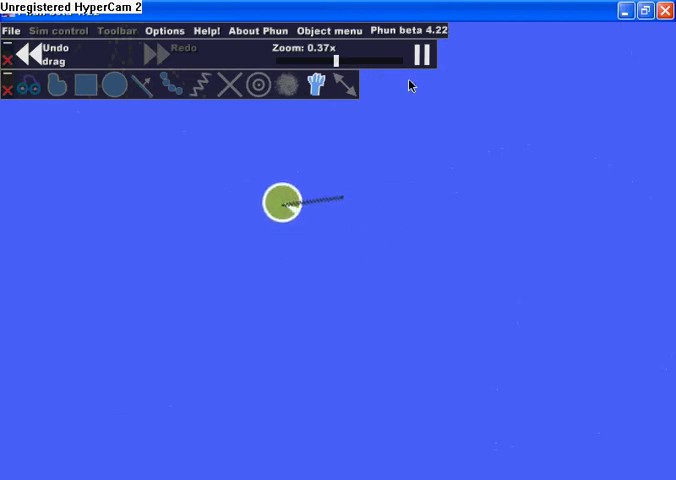
click(55, 54)
click(55, 54)
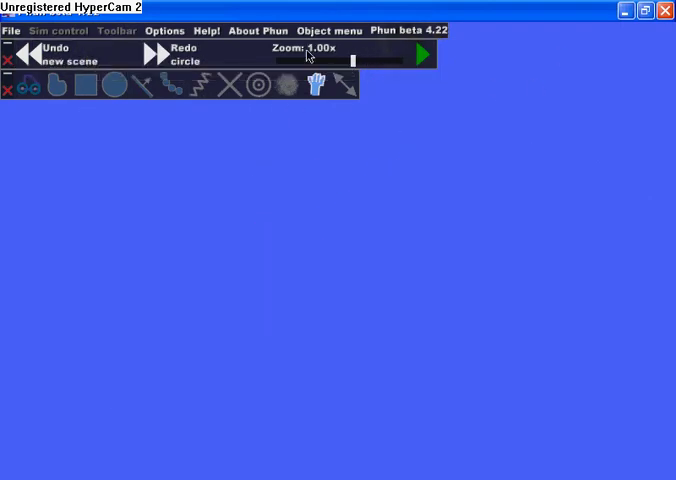
click(164, 30)
mouse_move(372, 125)
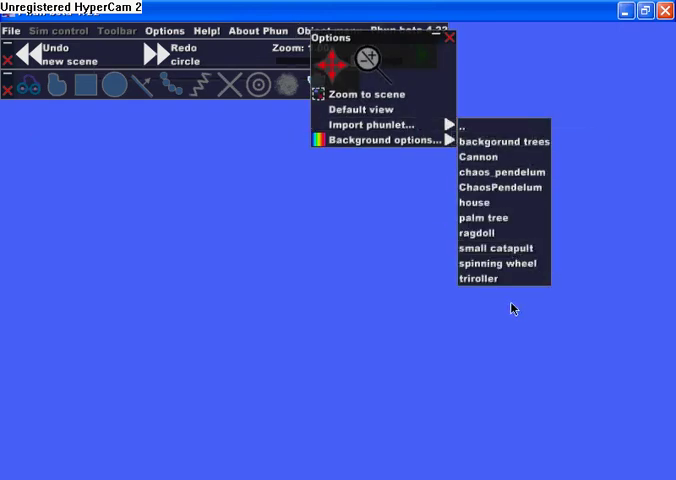
Import the Cannon phunlet and rotate it to a tilted angle.
click(492, 158)
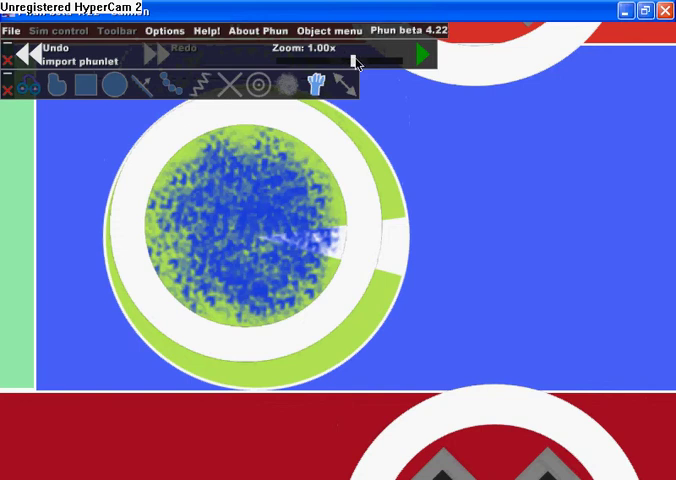
drag(348, 60, 299, 60)
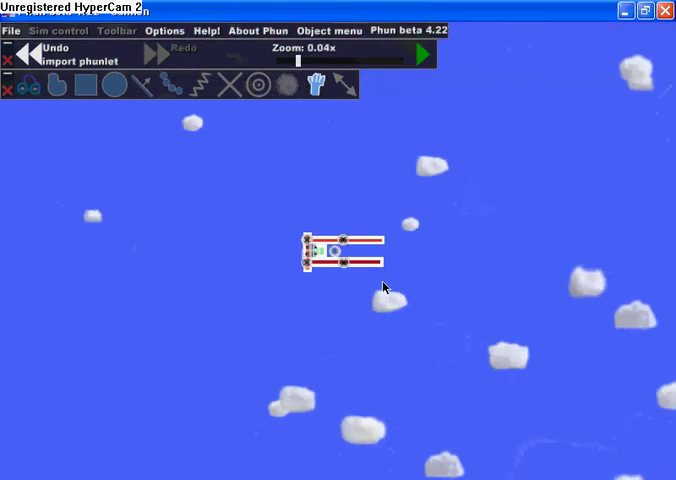
drag(380, 268, 407, 336)
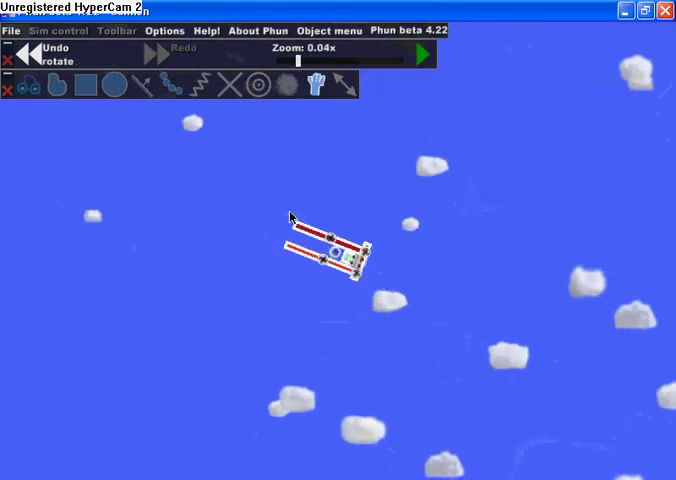
Move the cannon toward the lower right and zoom in on its barrel.
drag(308, 260, 462, 333)
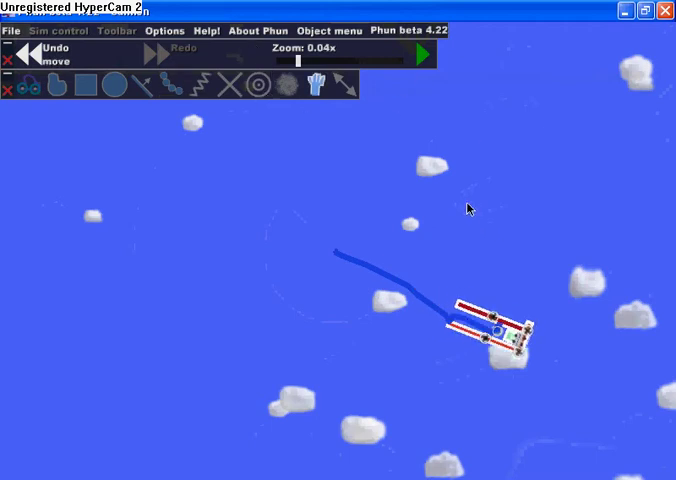
drag(297, 62, 331, 62)
drag(425, 188, 385, 228)
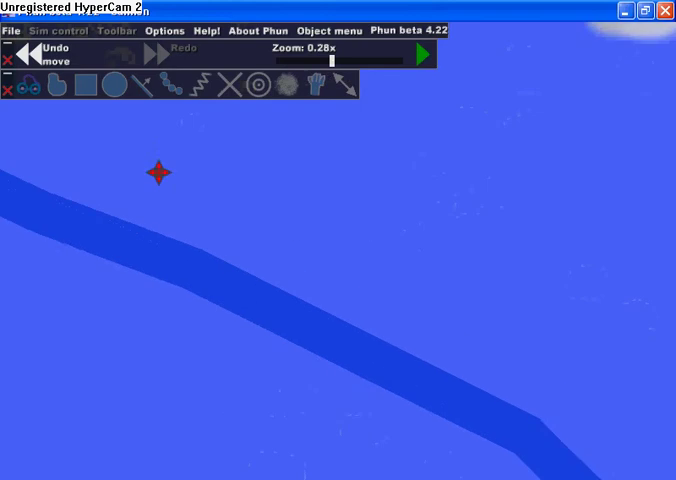
mouse_move(561, 263)
mouse_down()
mouse_move(607, 307)
mouse_move(500, 175)
mouse_move(385, 100)
mouse_move(473, 84)
mouse_up()
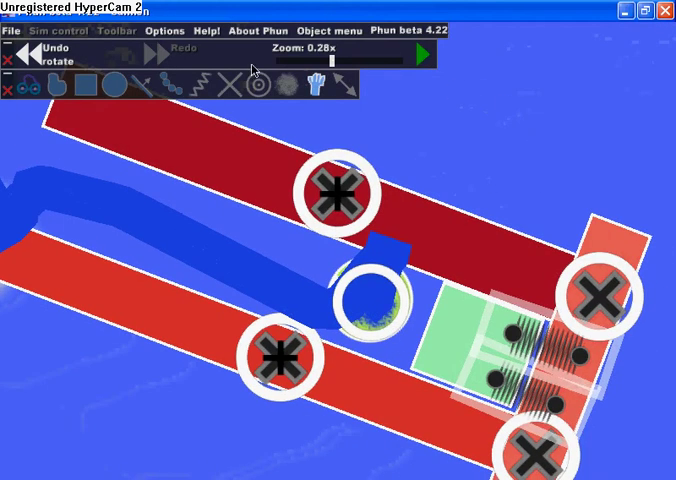
Draw a yellow box on the cannon's lower red bar, fixate it, and set its destroy key to 'd'.
click(85, 84)
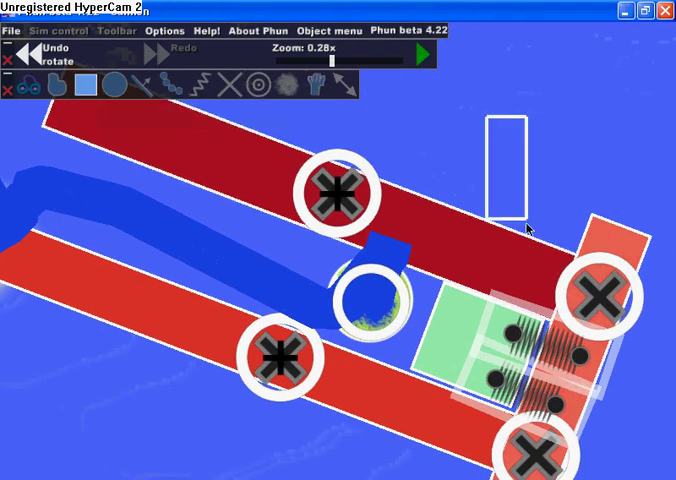
drag(487, 118, 528, 228)
drag(507, 170, 450, 403)
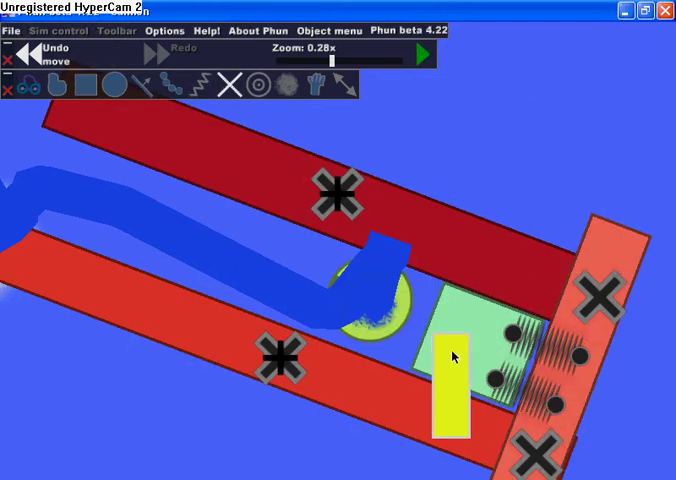
right_click(450, 403)
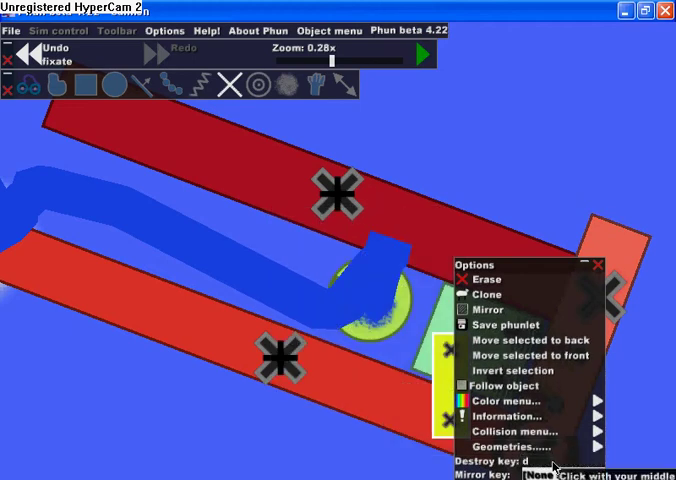
click(598, 266)
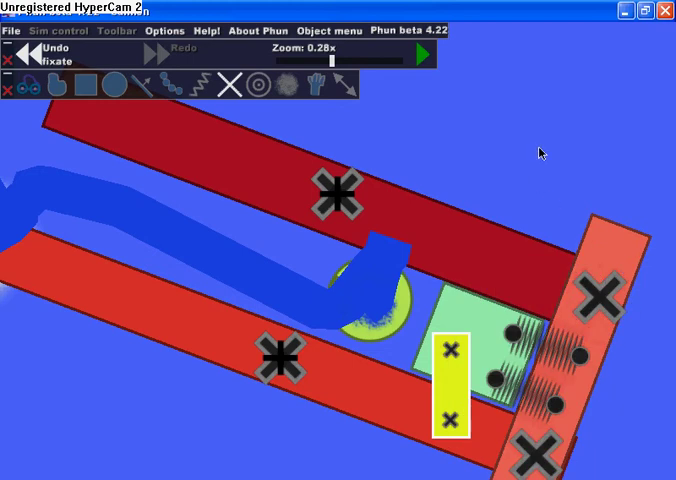
Run the simulation to fire the cannon, then undo to restore it and zoom back in.
click(424, 56)
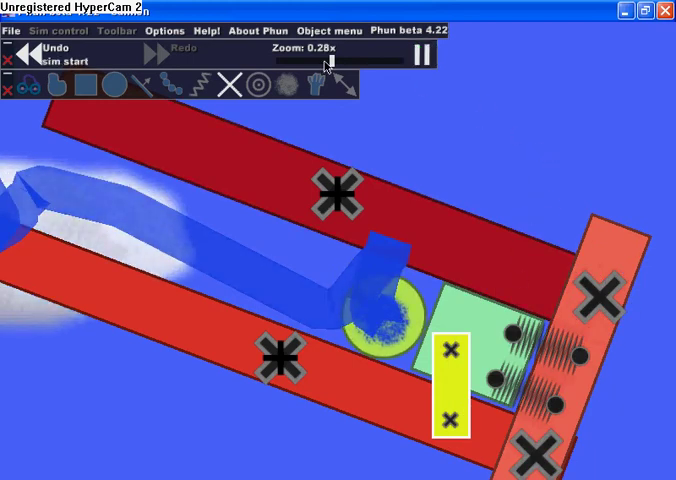
drag(331, 60, 288, 62)
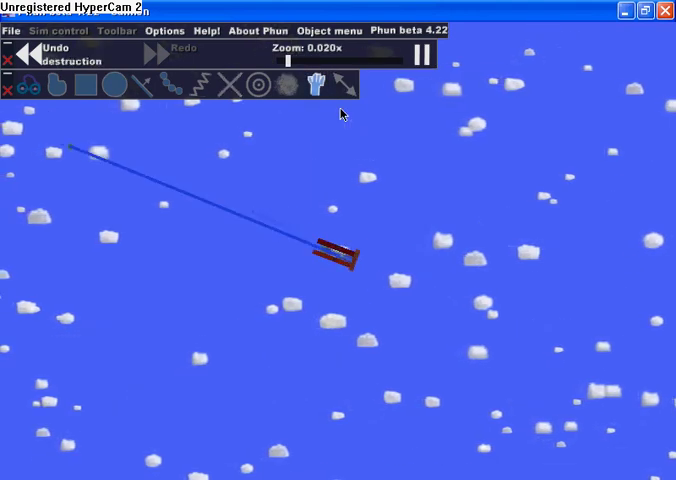
click(56, 54)
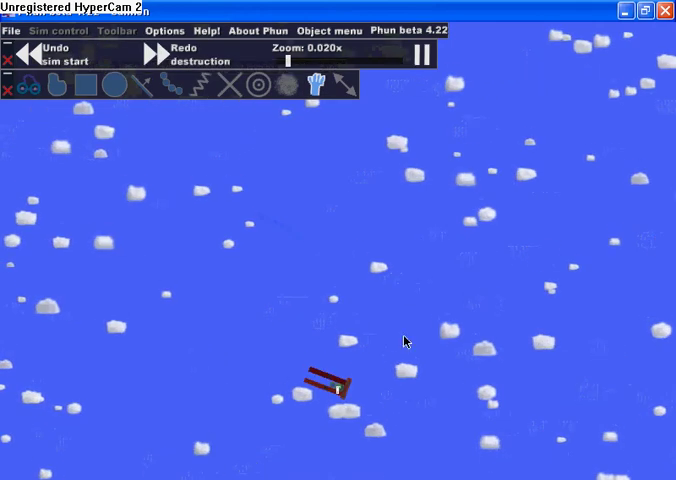
mouse_move(288, 60)
mouse_down()
mouse_move(336, 60)
mouse_move(286, 60)
mouse_move(328, 60)
mouse_up()
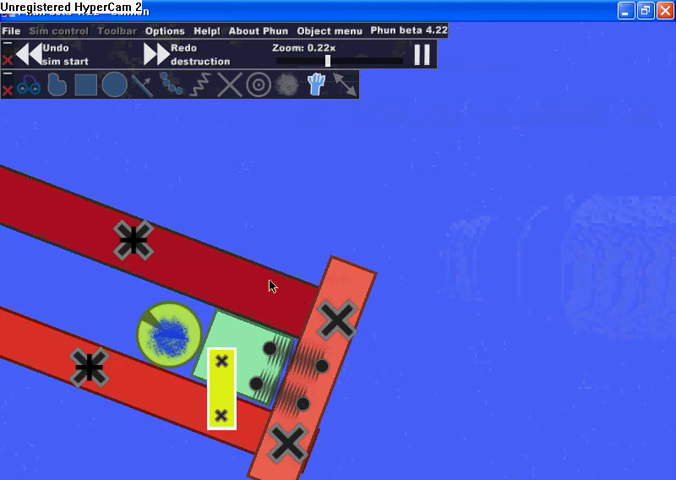
Nudge the cannon's lower red bar and yellow box slightly using the Box tool.
click(98, 88)
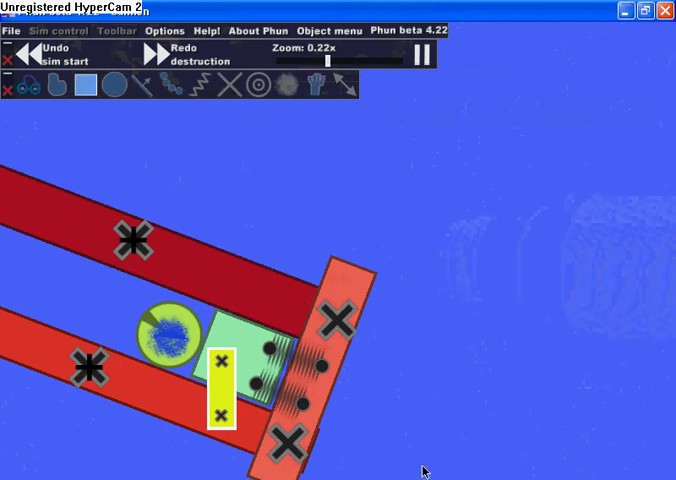
drag(160, 402, 153, 399)
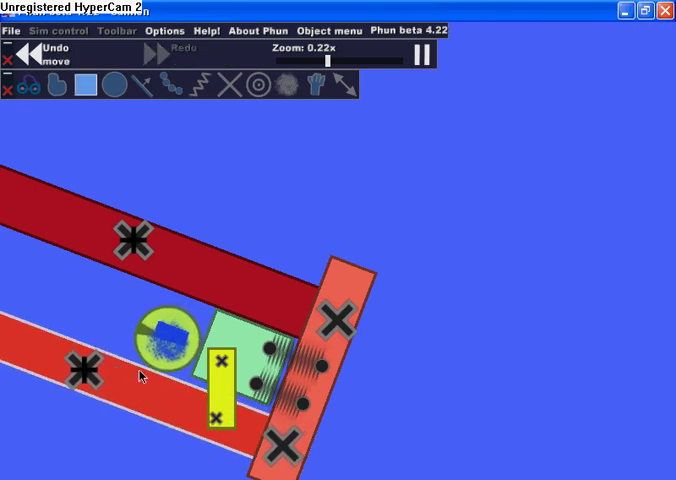